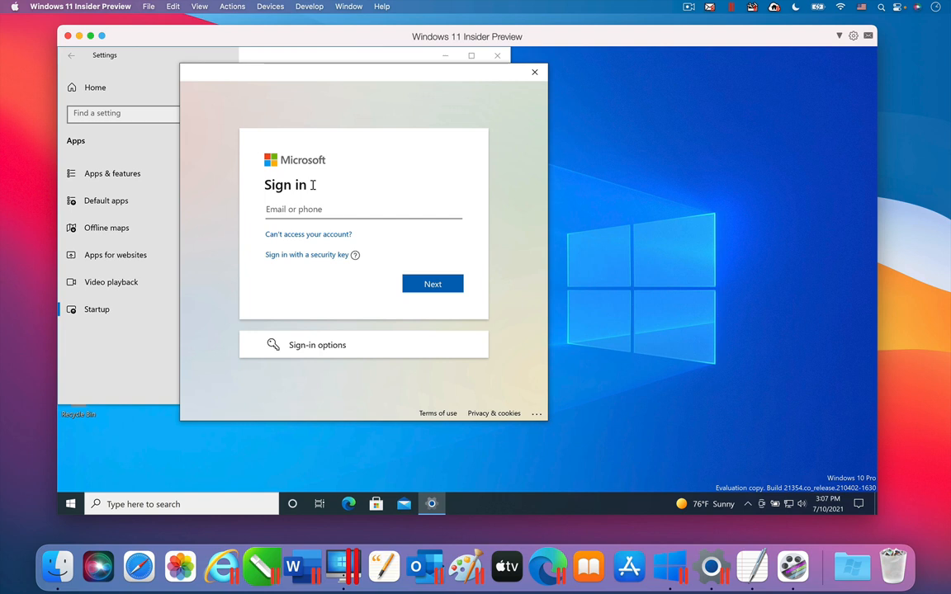
# Step: Paste the work account email and complete sign-in with 'Allow my organization to manage my device' kept on
pyautogui.hotkey('ctrl', 'v')
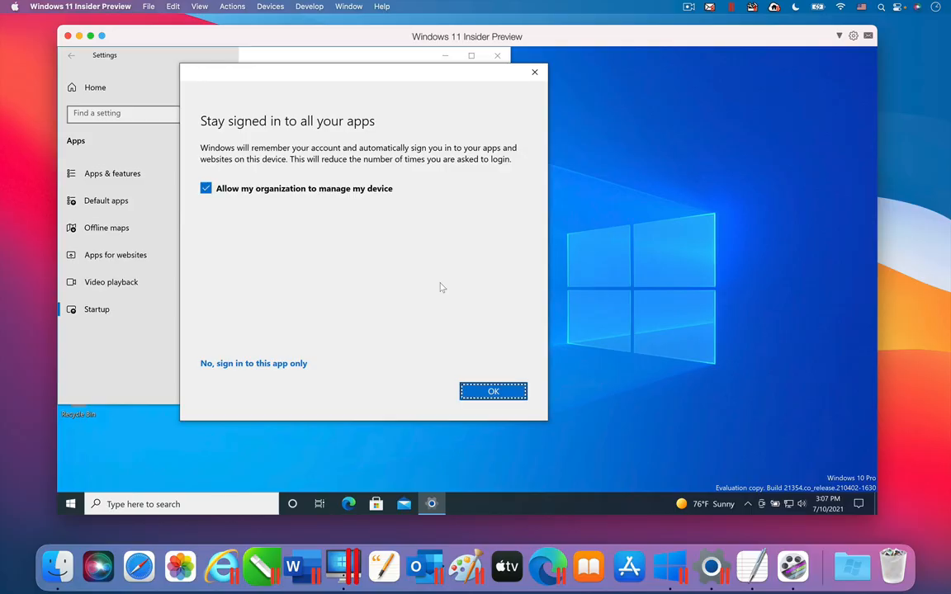
pyautogui.click(493, 391)
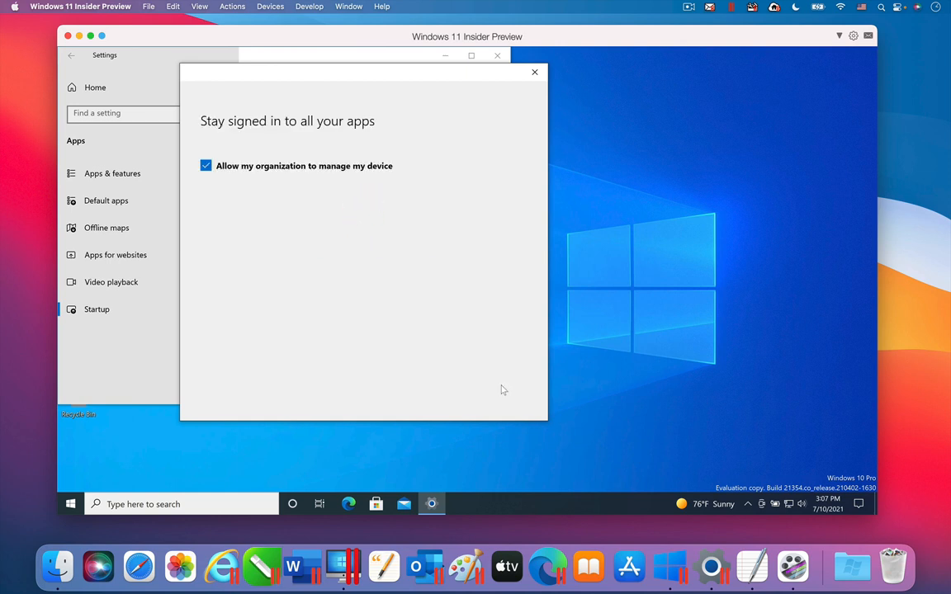
pyautogui.click(502, 389)
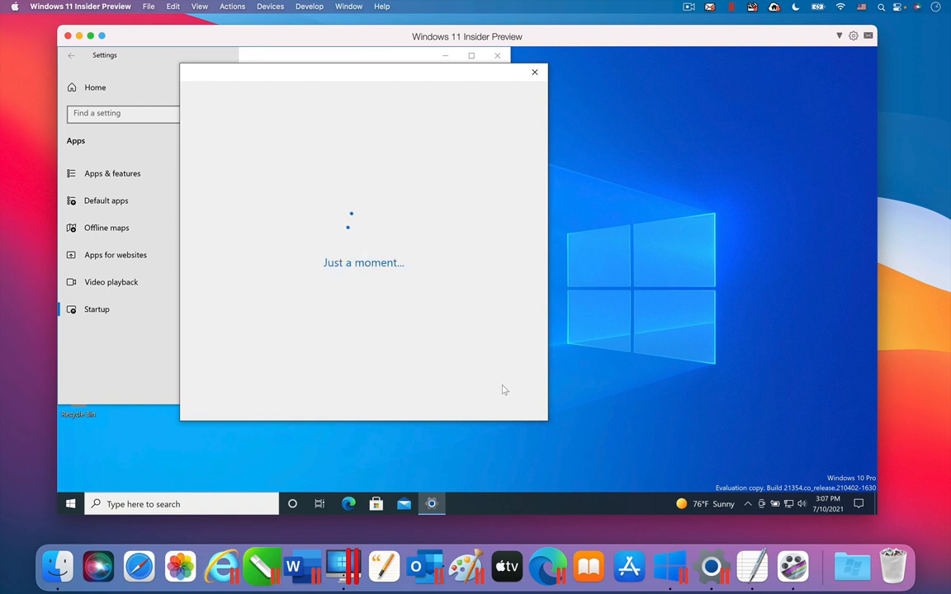
pyautogui.click(503, 388)
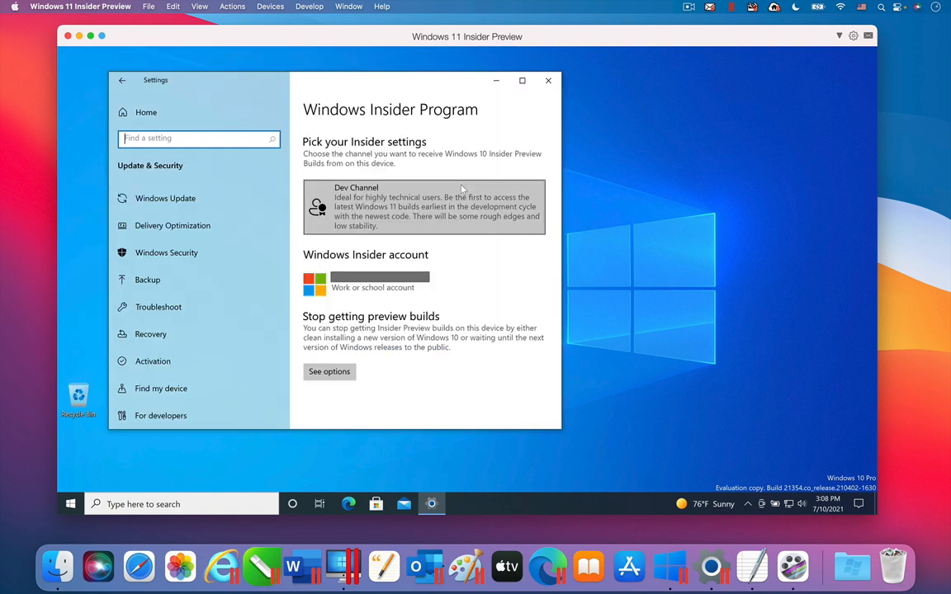
# Step: Go to Windows Update in Settings and check for the Windows 11 Insider Preview update
pyautogui.click(150, 199)
pyautogui.click(360, 199)
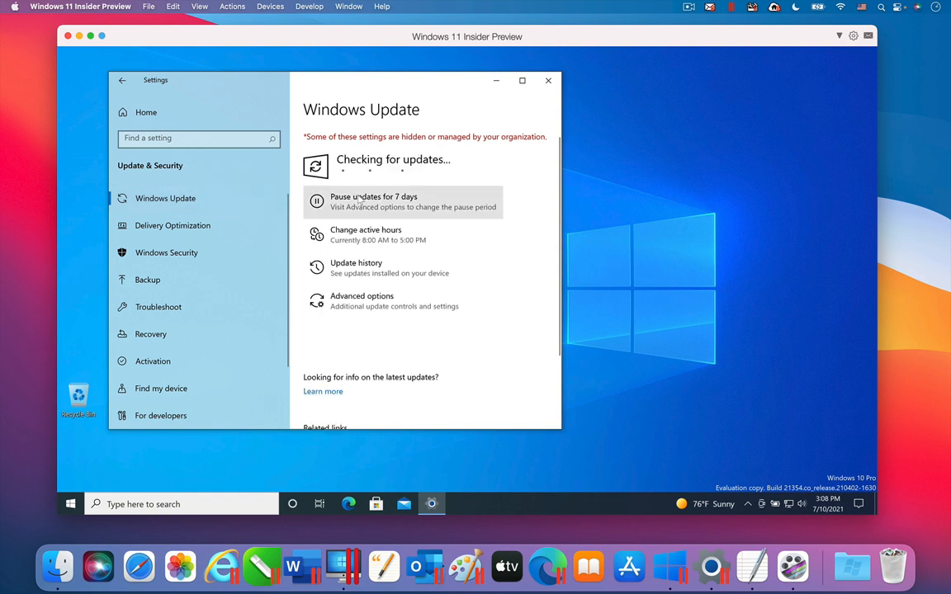